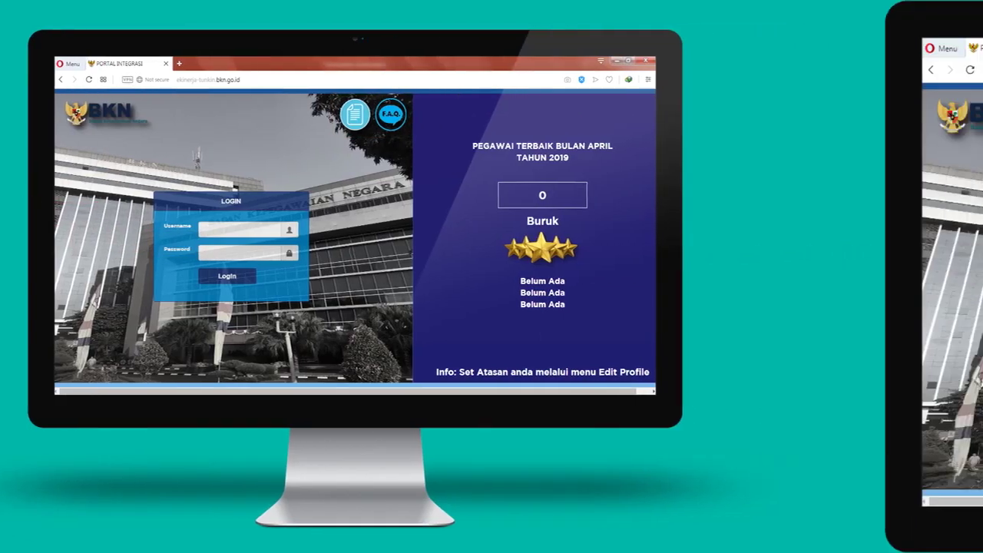
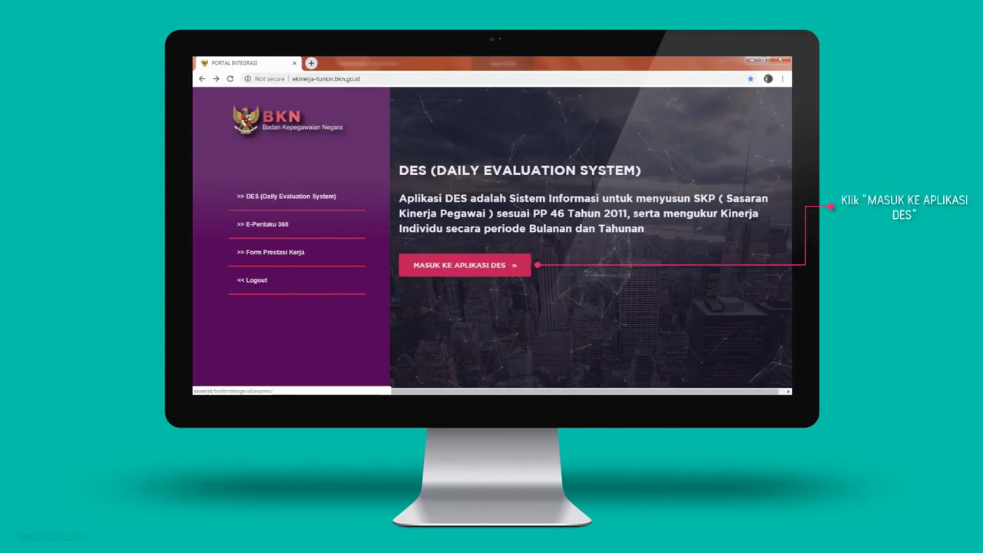
Enter the DES application to show the 2019 performance dashboard averaging 87.67
click(464, 265)
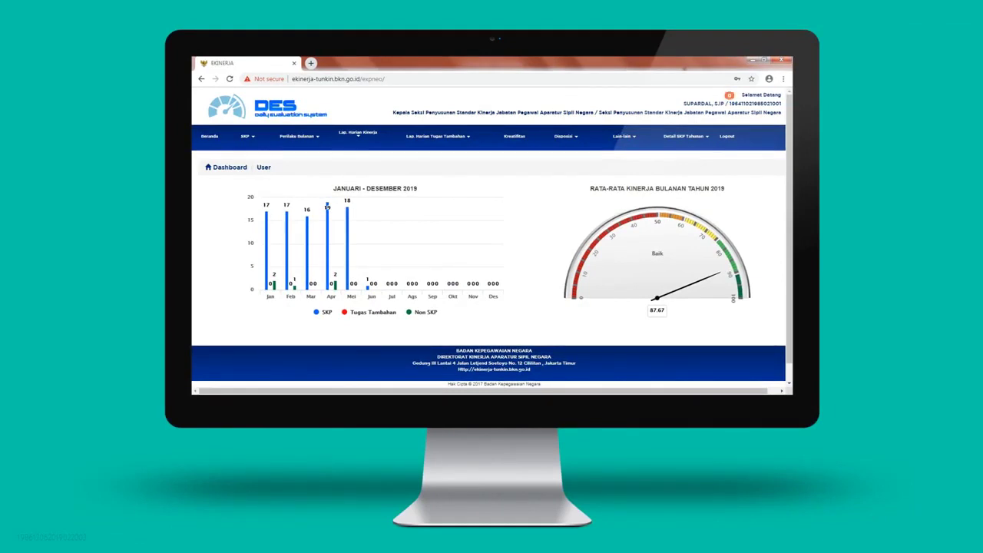
Review the supervisor, work unit and position fields in Edit Profile and save them
click(633, 134)
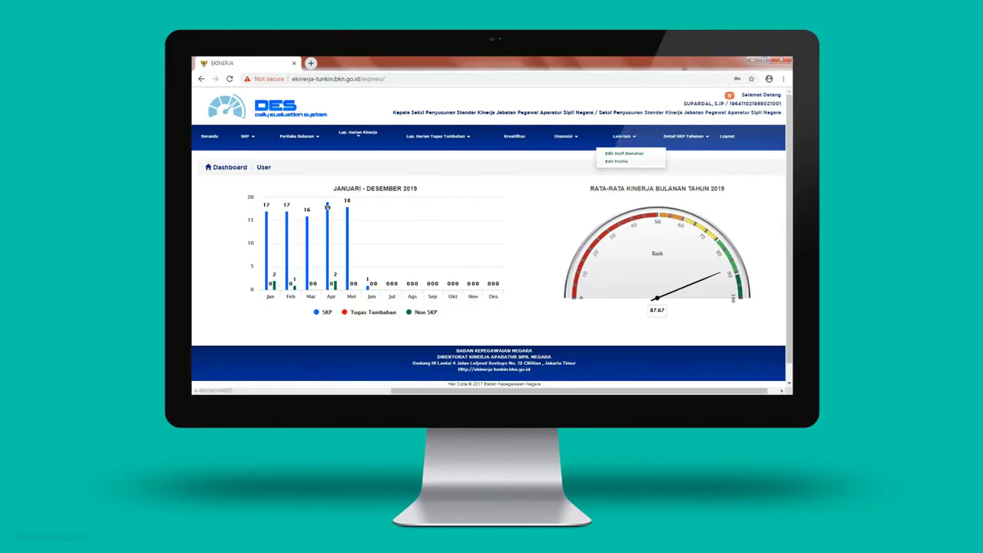
click(616, 161)
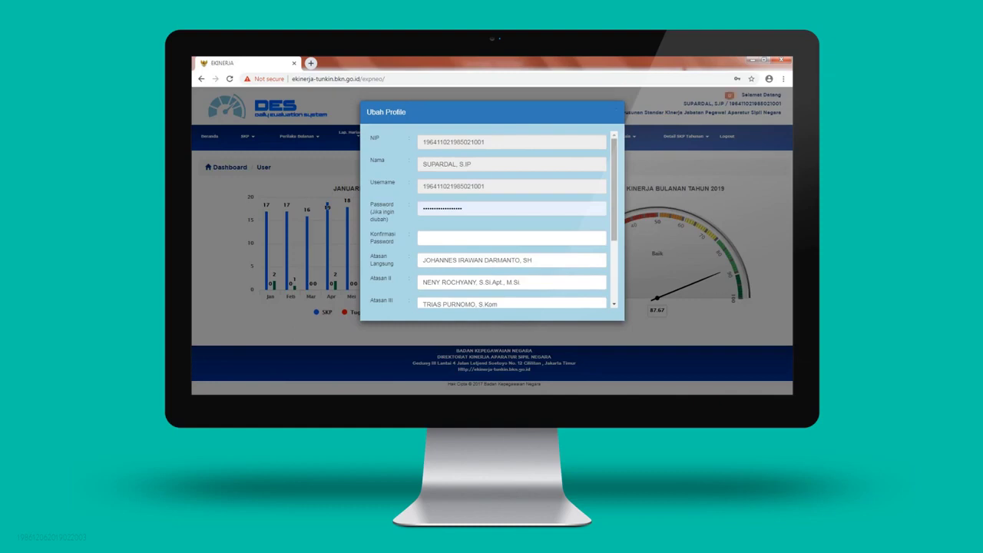
scroll(494, 220, down, 2)
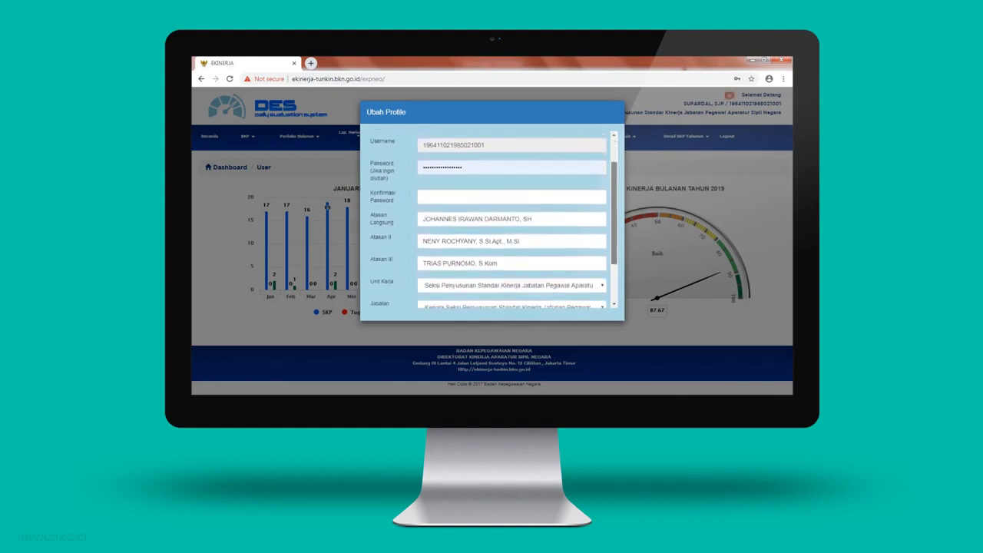
scroll(493, 220, down, 2)
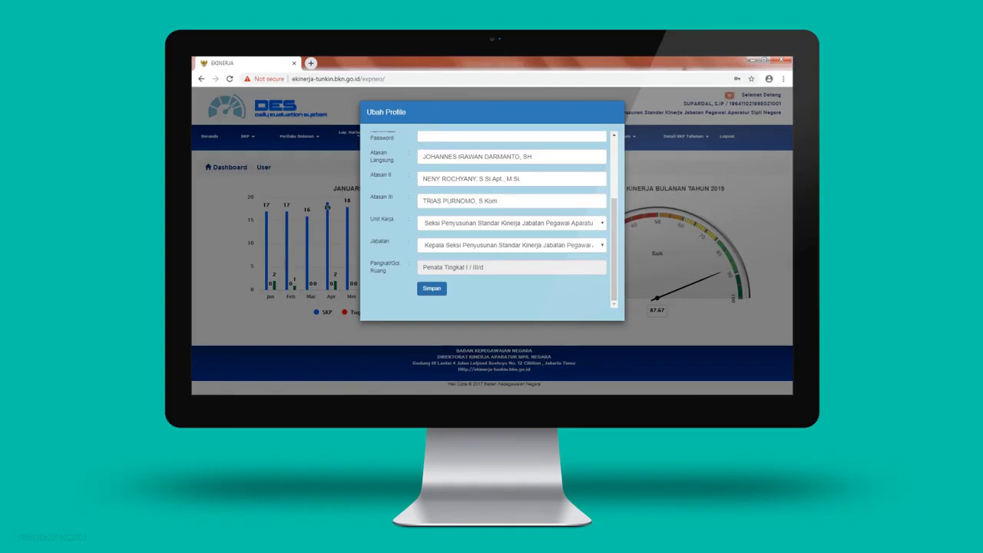
click(431, 288)
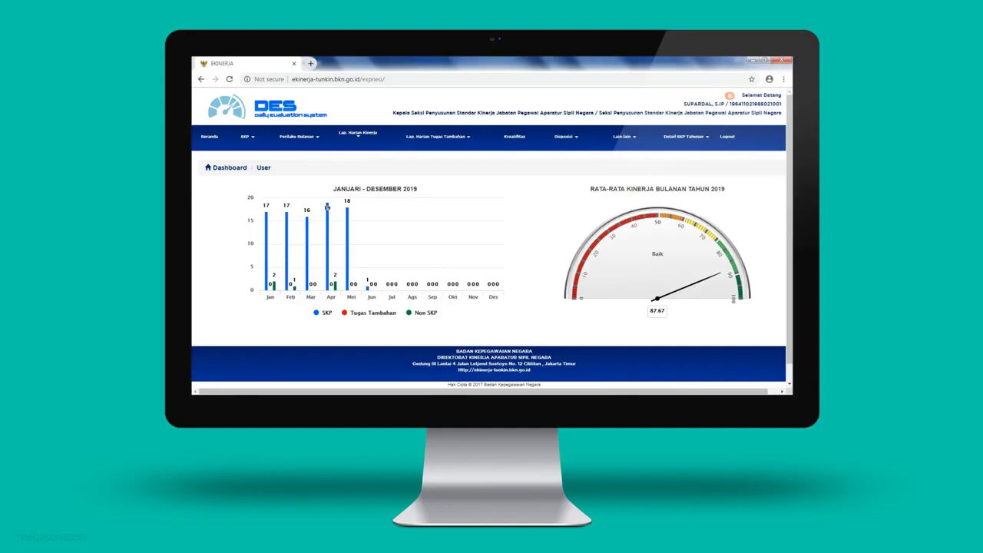
Add a new yearly SKP period with start date 2019-06-12
click(246, 136)
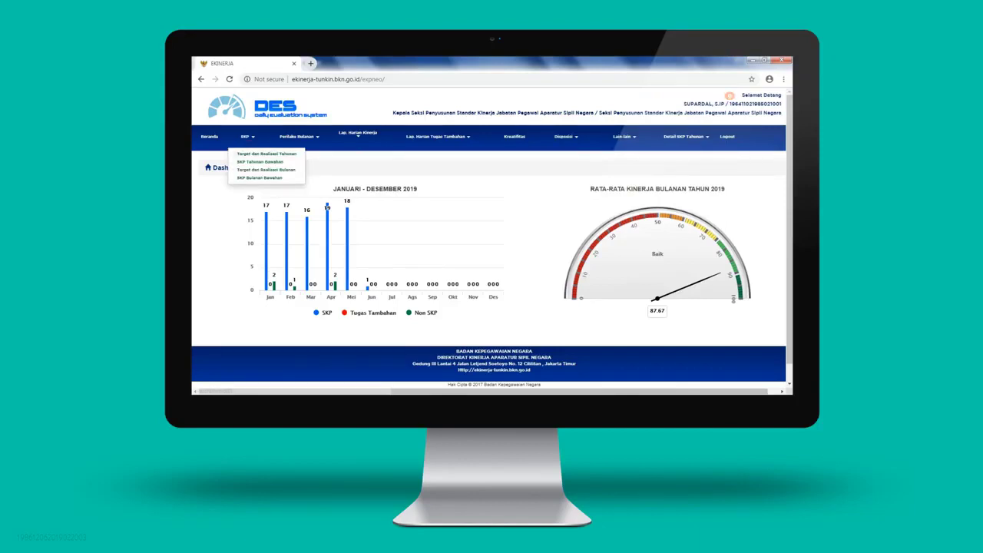
click(266, 153)
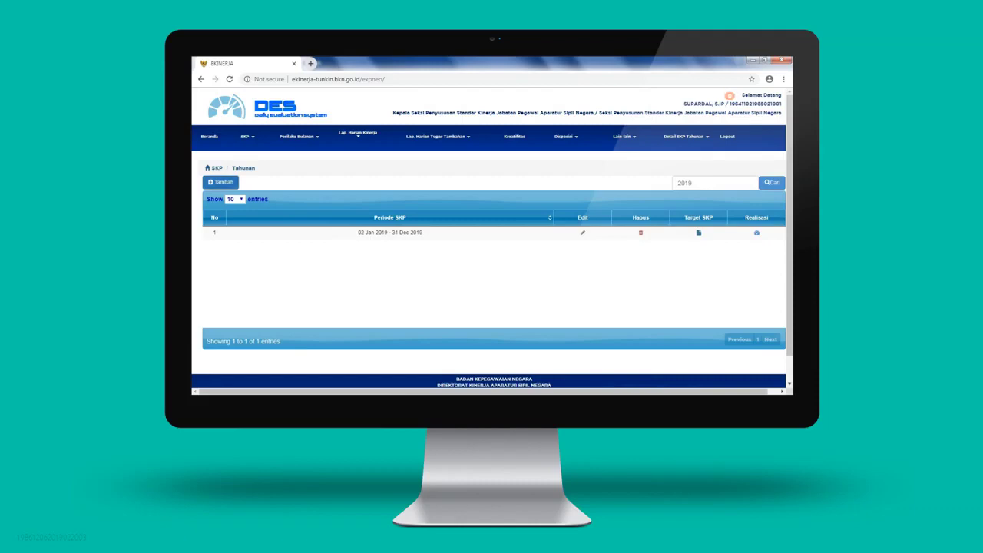
click(220, 182)
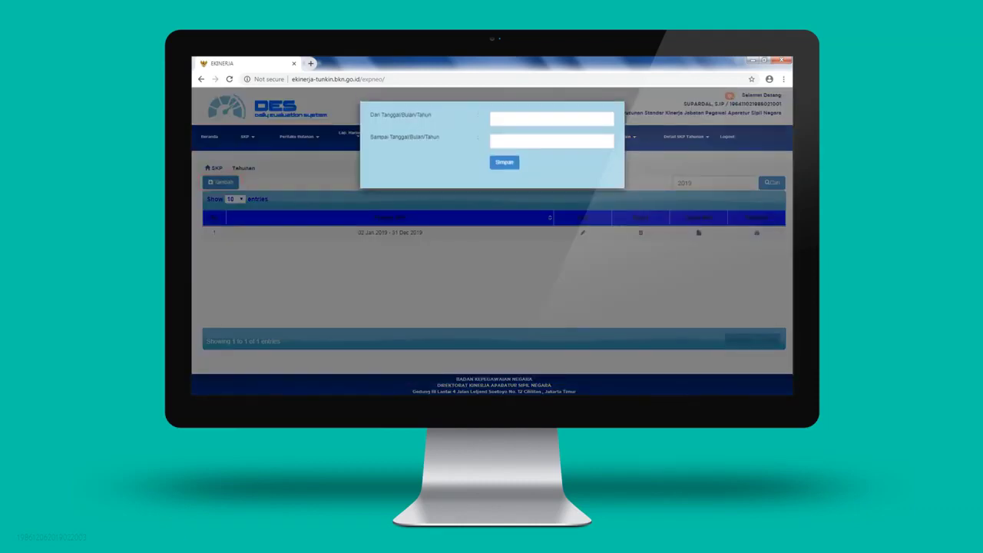
click(599, 117)
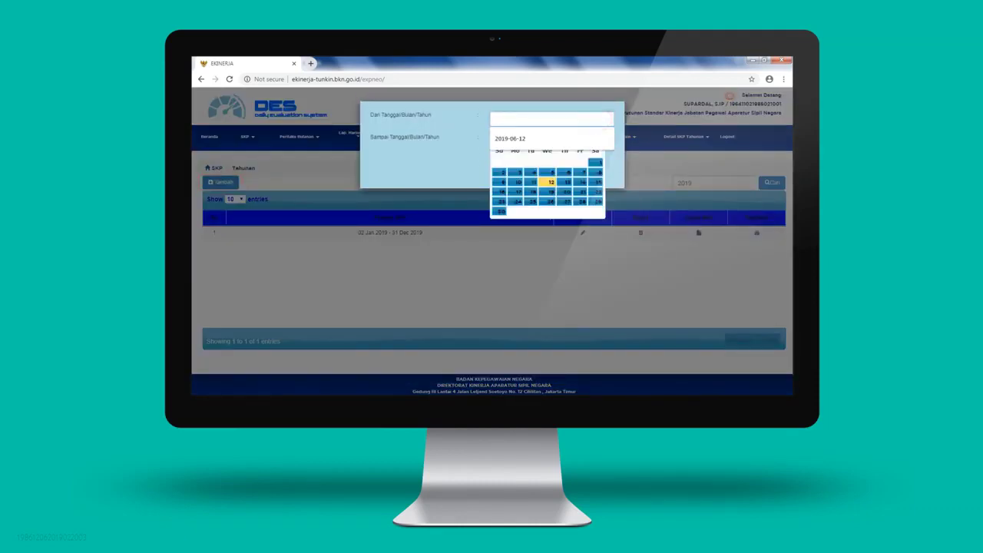
click(550, 182)
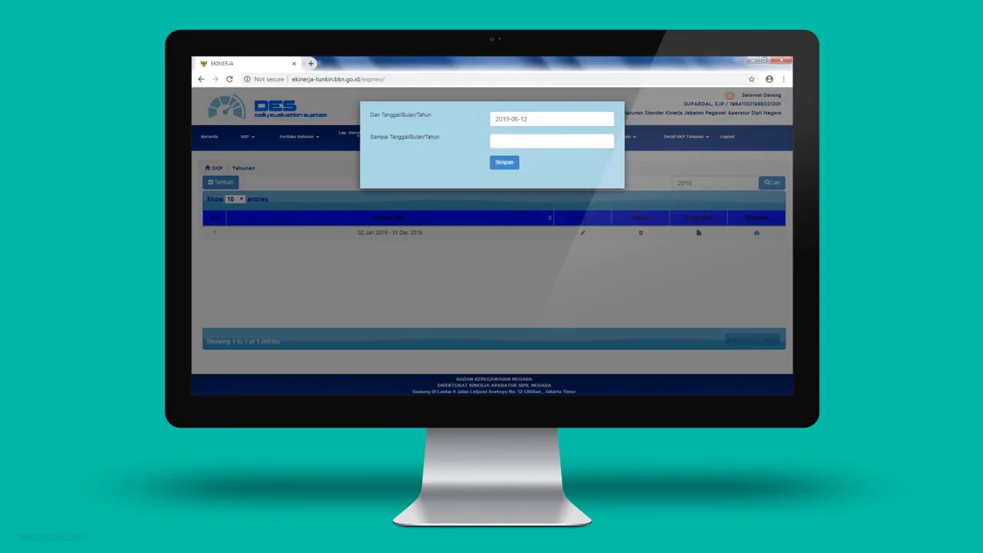
Set the period end date to 2019-12-31, save, and dismiss the update confirmation
click(560, 139)
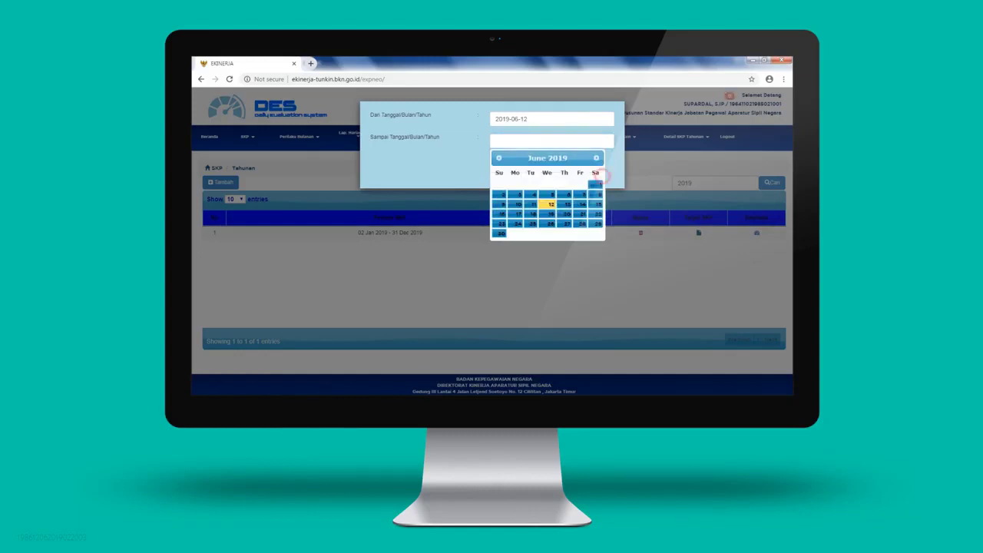
click(597, 158)
click(596, 158)
click(597, 158)
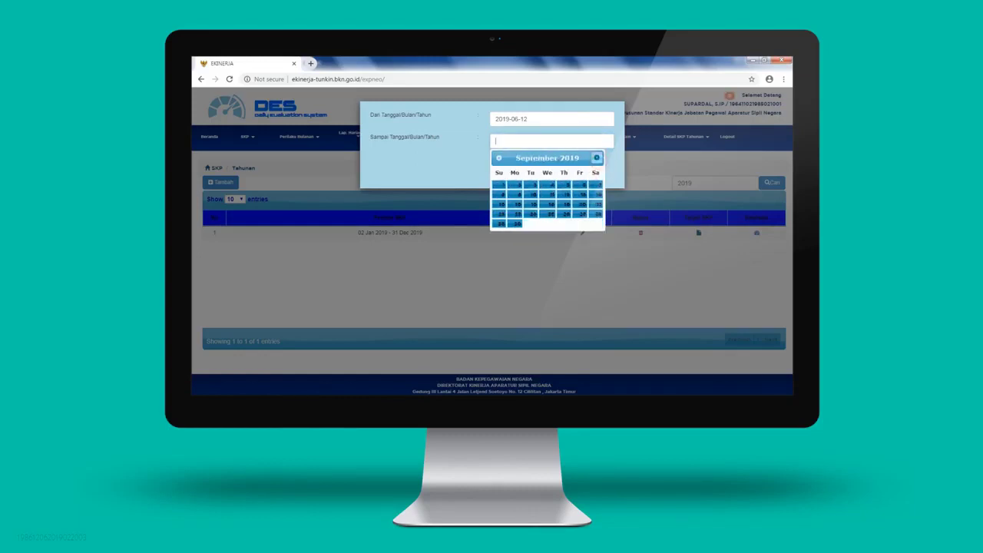
click(597, 159)
click(596, 158)
click(597, 158)
click(533, 223)
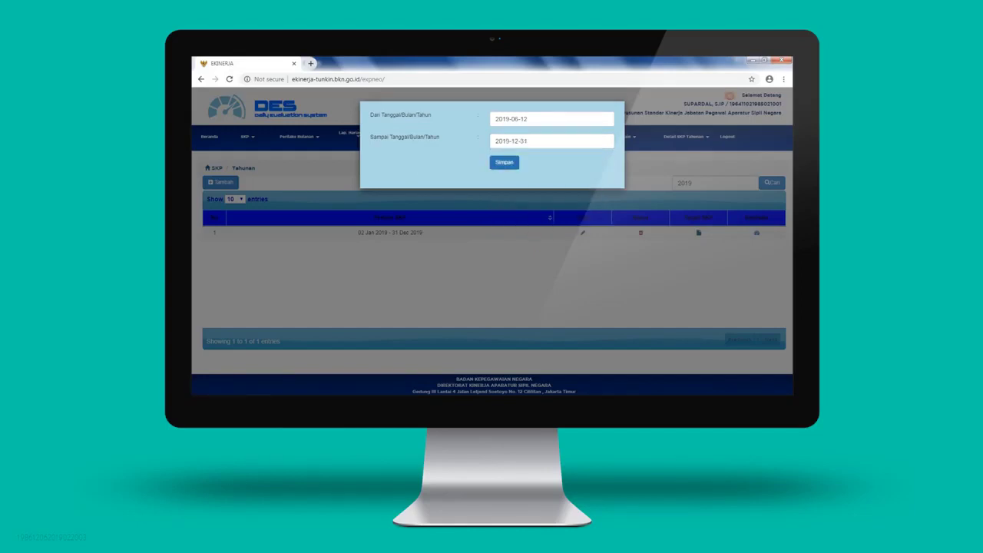
click(509, 162)
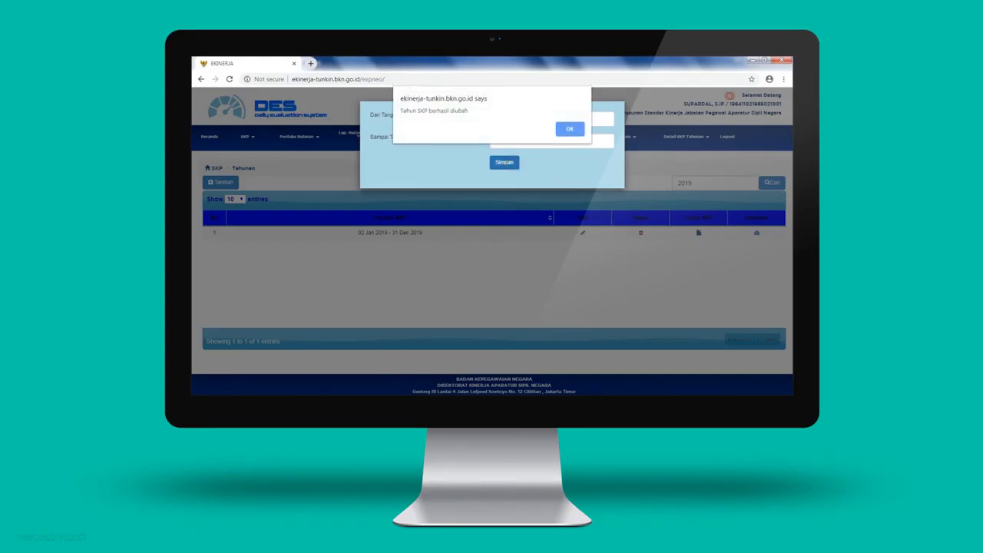
key(Return)
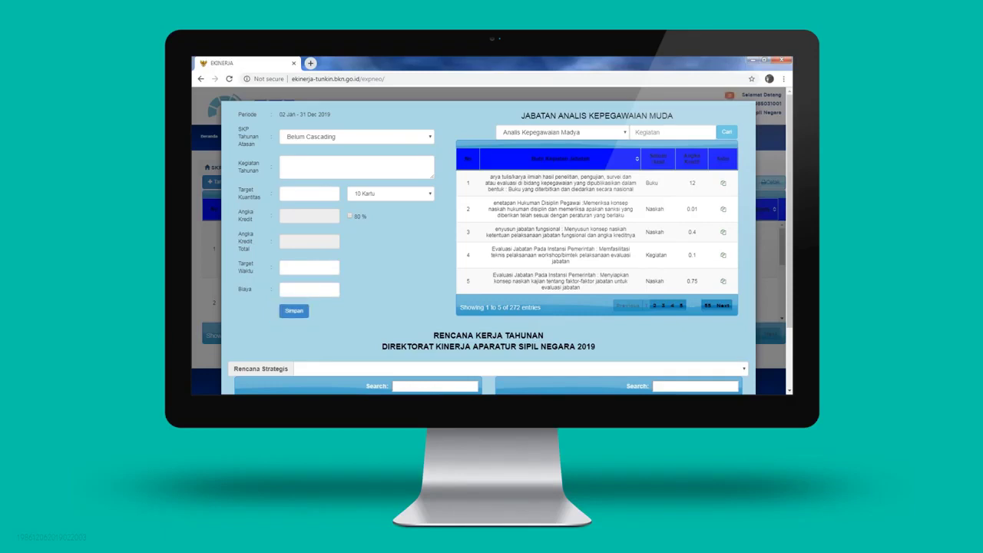
Save the annual target activity, then print the target list for location Jakarta
click(304, 310)
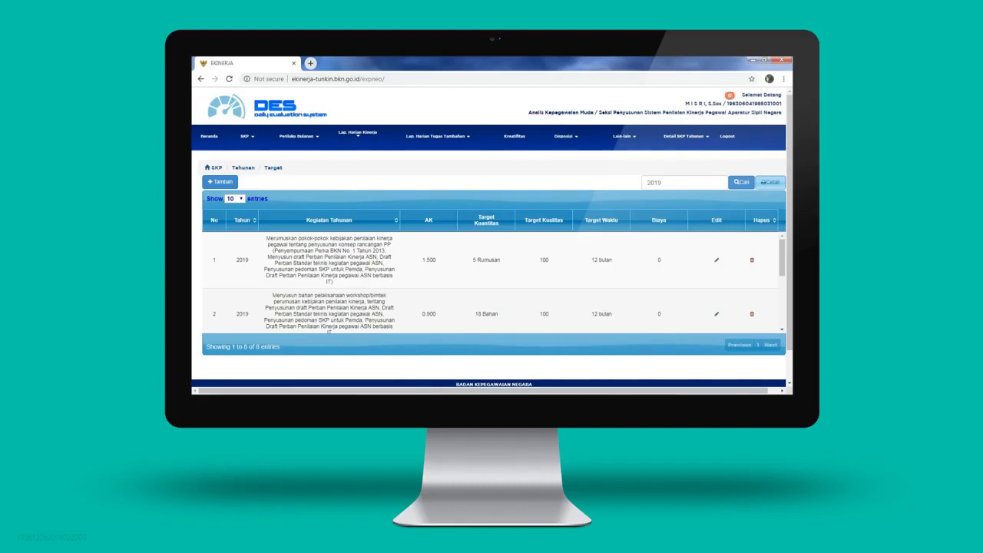
click(770, 182)
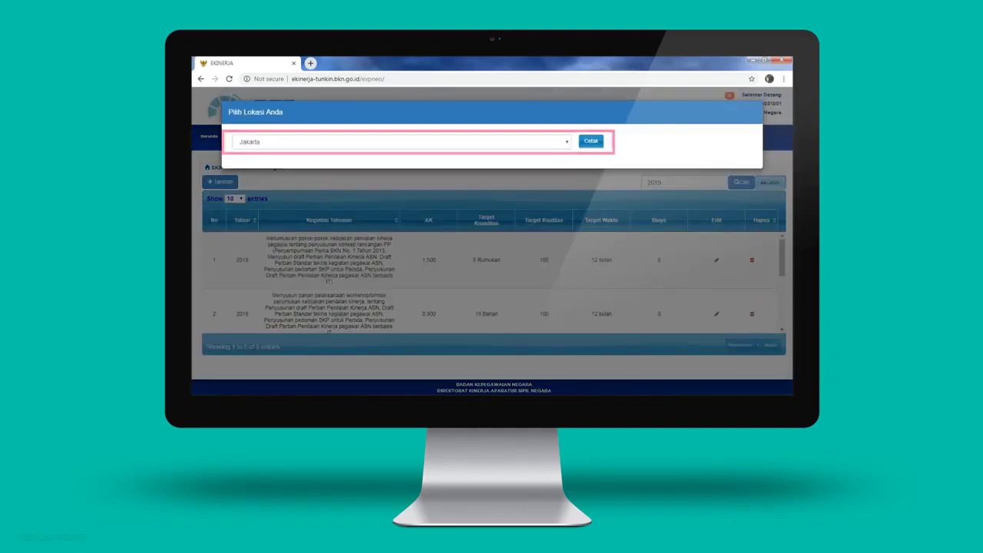
click(603, 139)
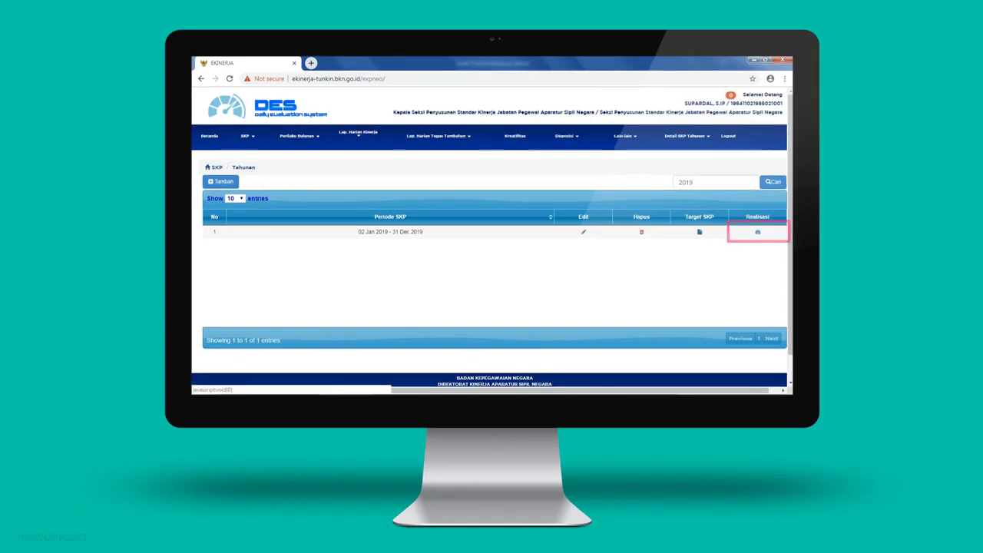
Enter and save time realisation and target revisions for activity 1 in the 2019 realisation table
click(757, 231)
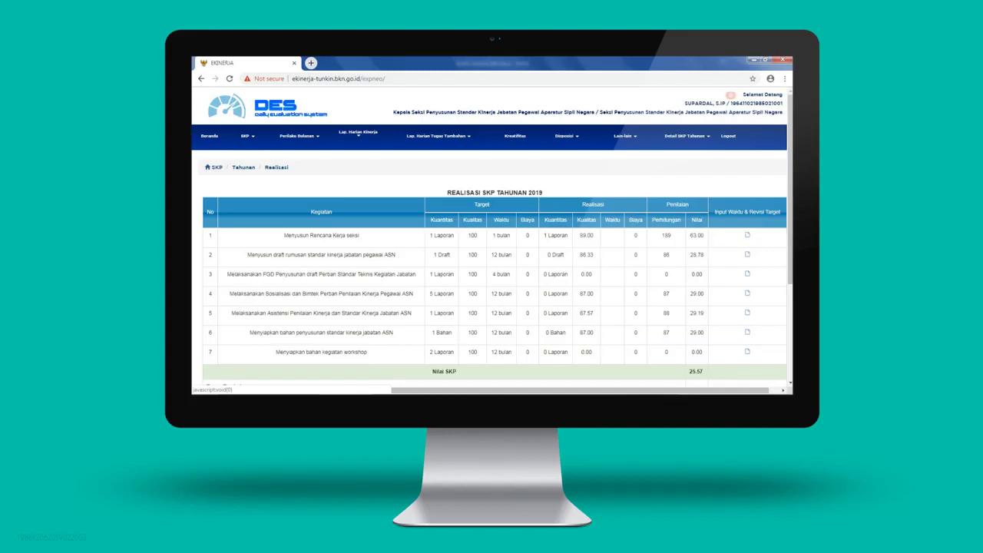
click(747, 235)
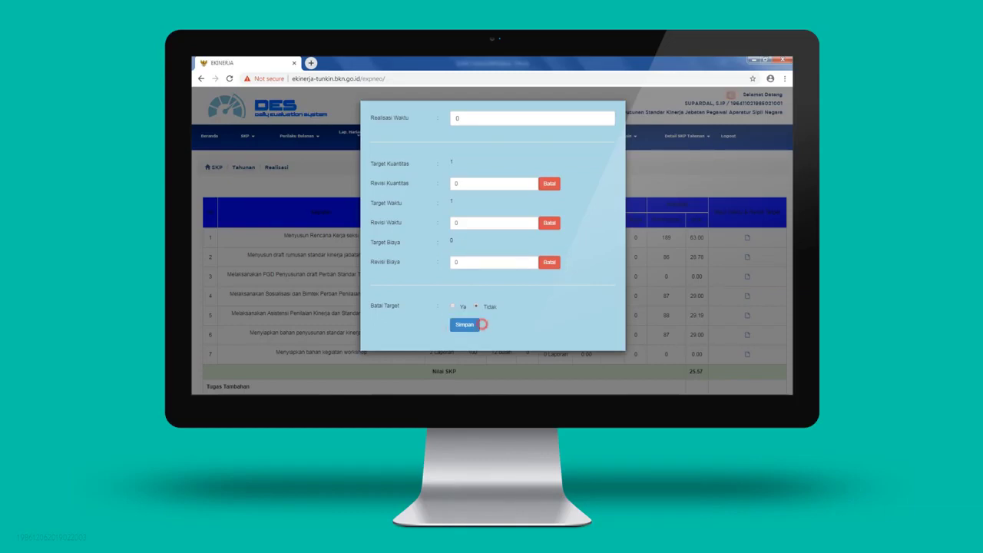
click(466, 325)
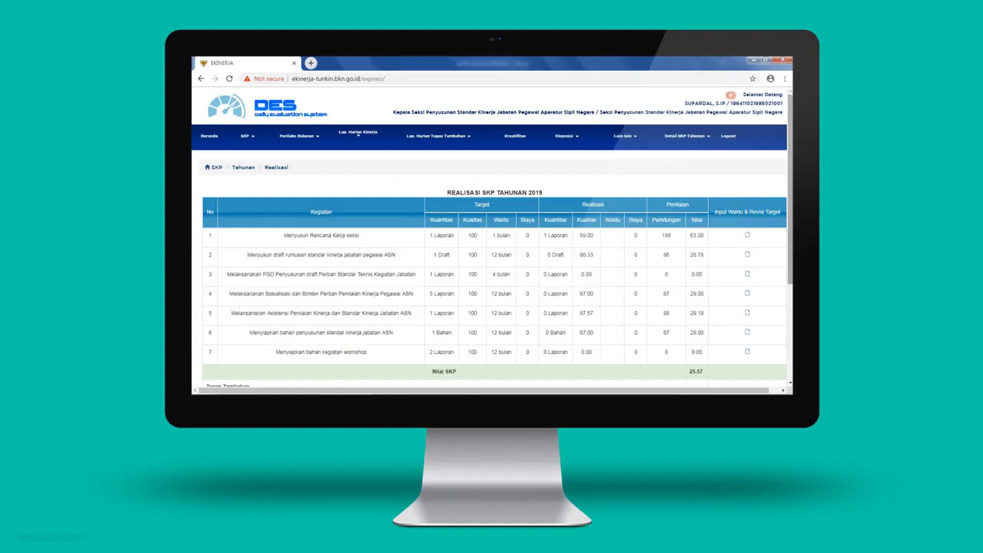
scroll(787, 182, down, 4)
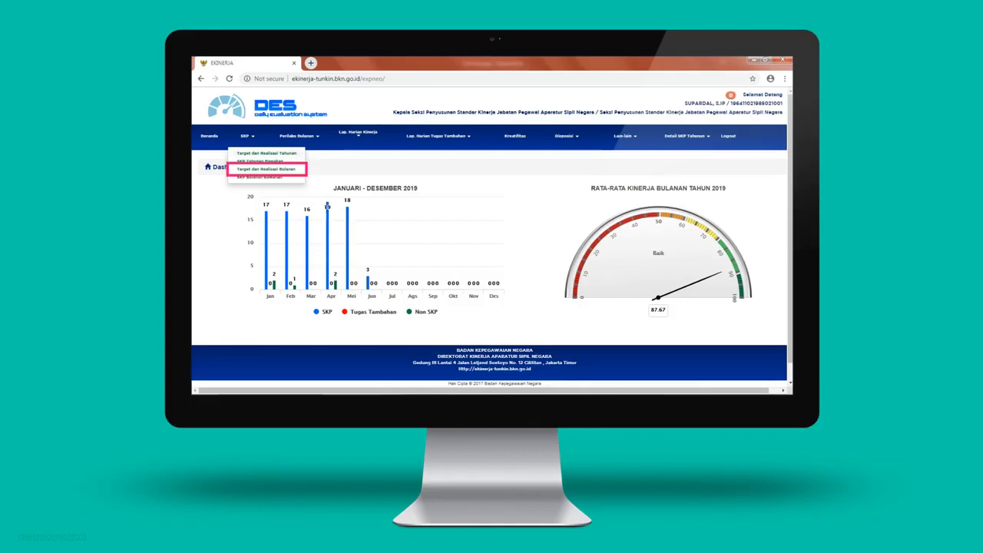
Open the 2019 monthly targets and realisation list and start a June entry
click(260, 168)
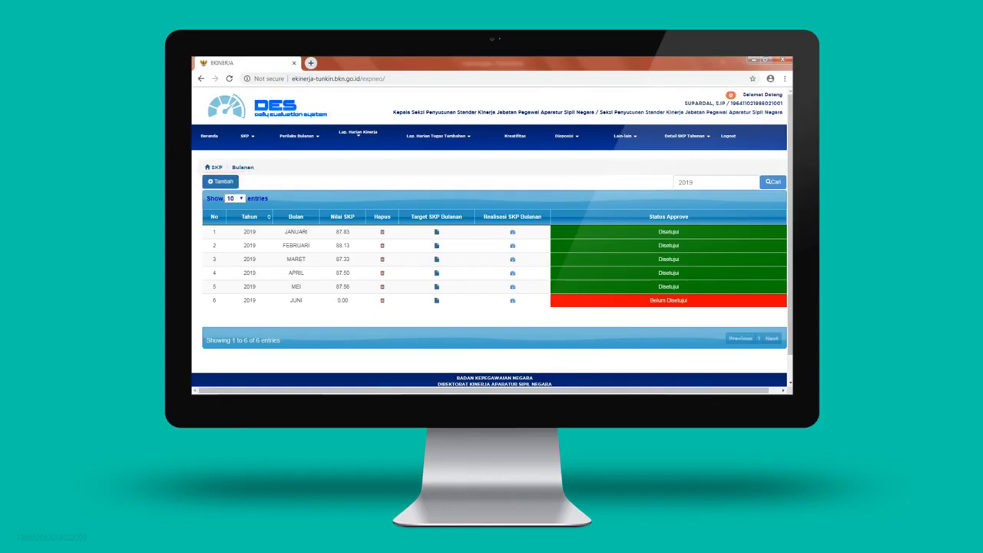
click(222, 182)
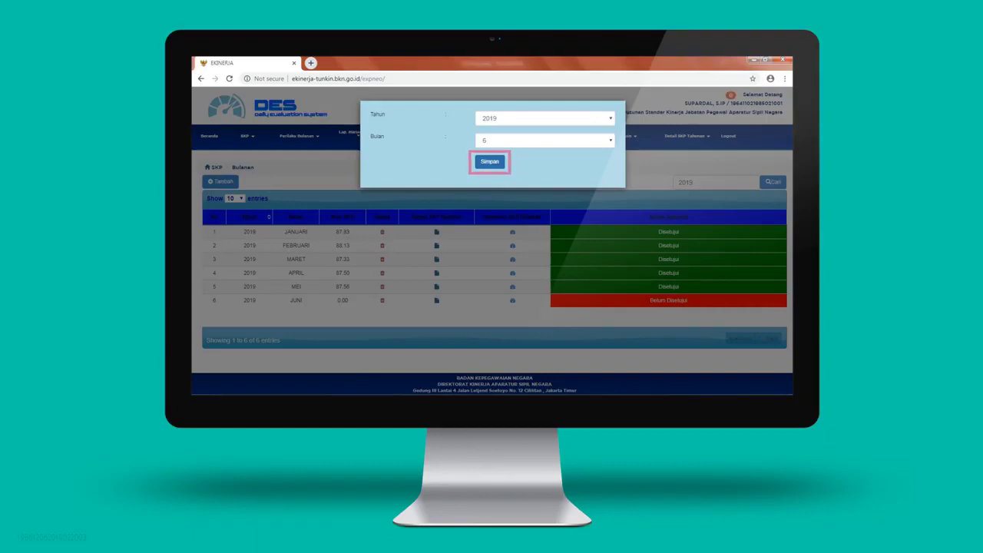
Save the Tahun 2019, Bulan 6 entry in the Tahun/Bulan dialog
click(490, 162)
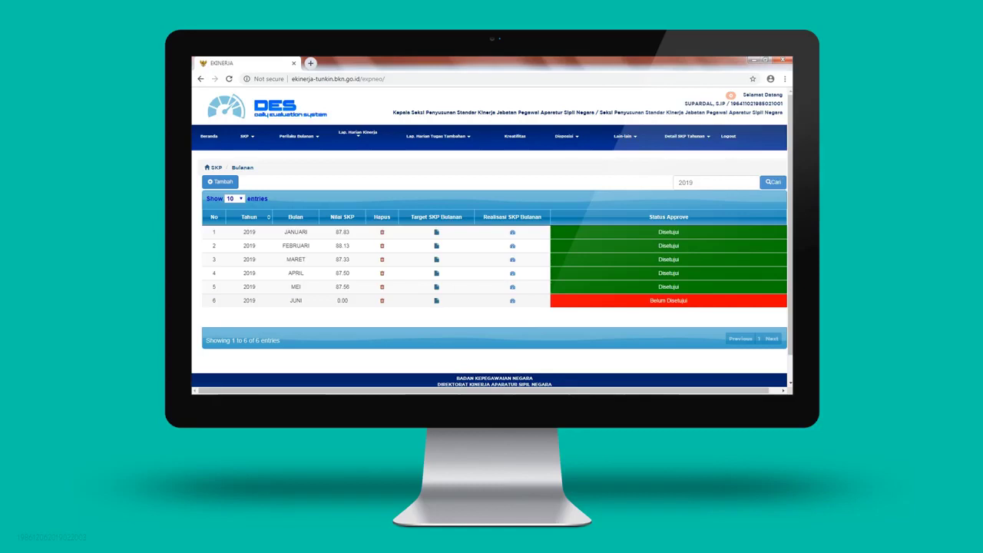
In June's monthly realisation, set activity 1.b's Realisasi Waktu to 4 Hari and save
click(512, 301)
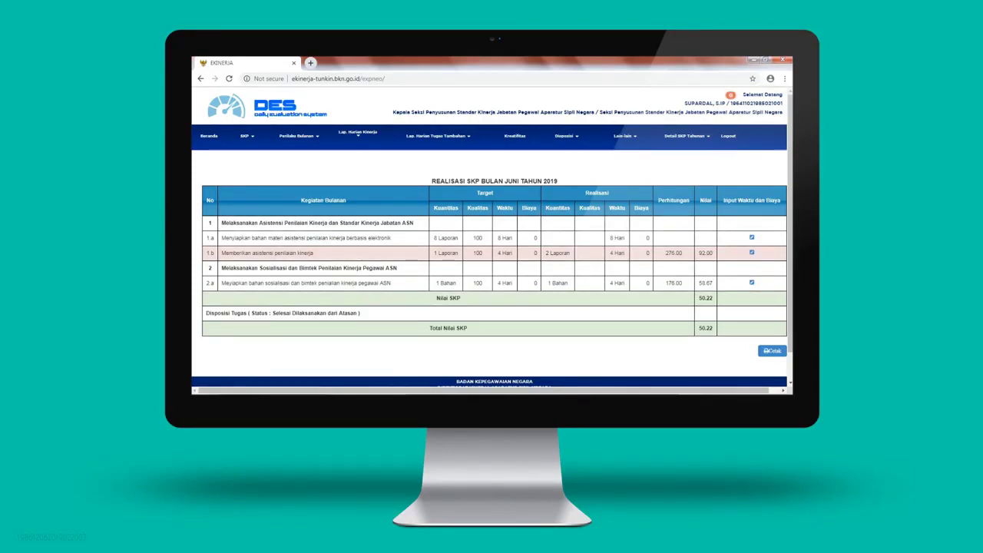
click(751, 253)
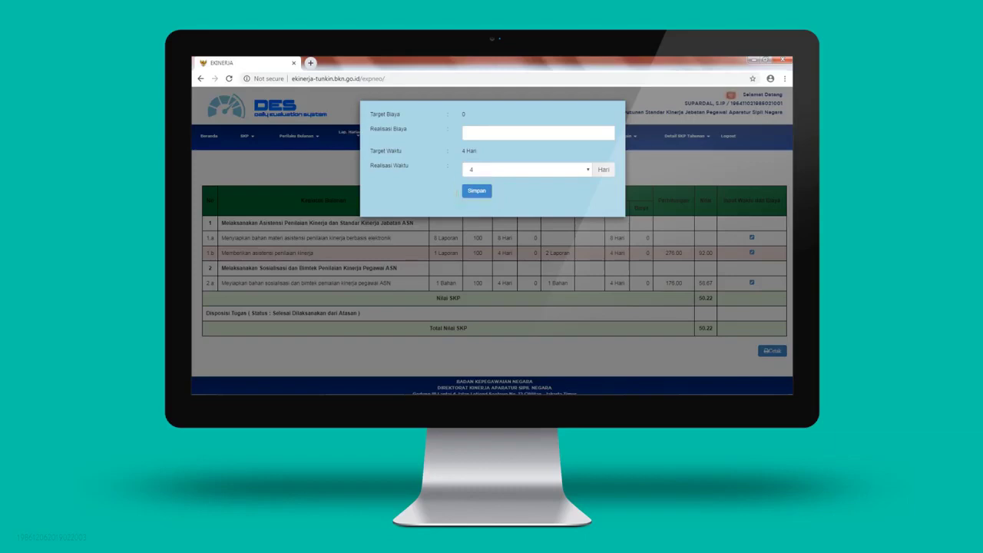
click(530, 303)
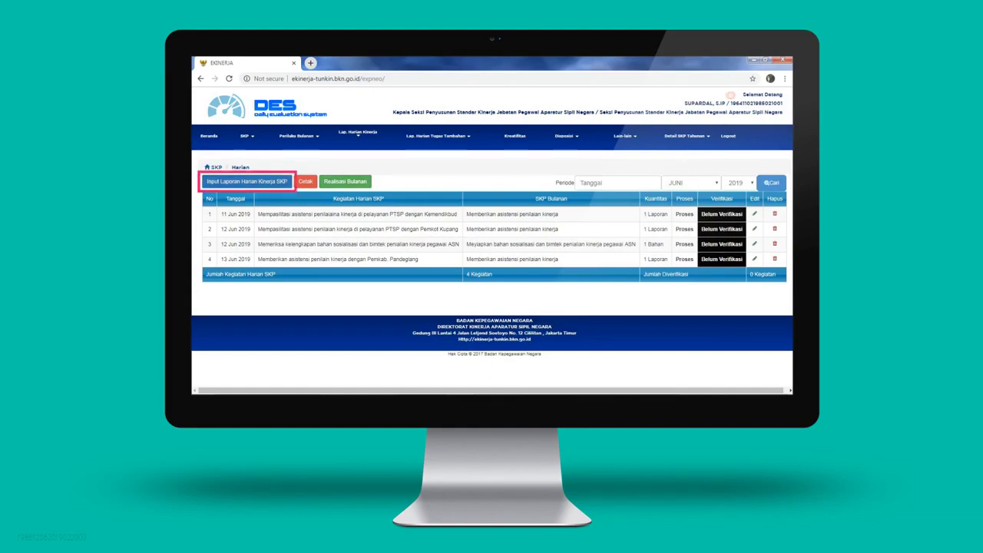
click(277, 178)
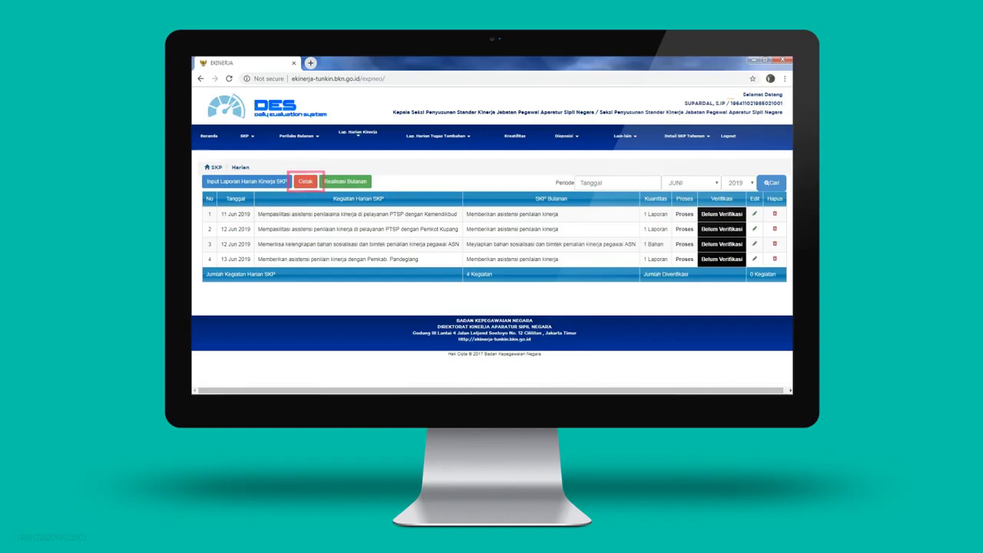
Open the printable version of the June daily reports
click(306, 181)
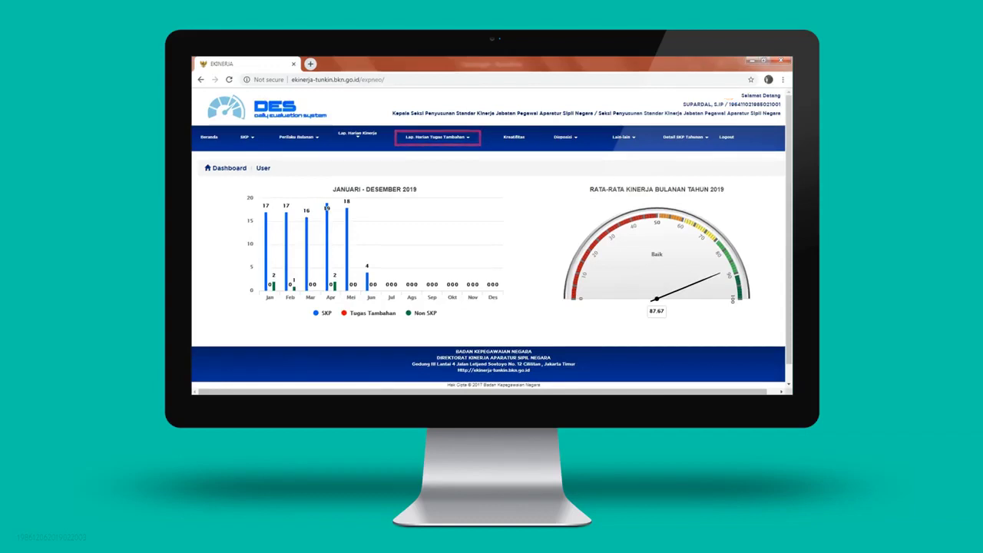
Open Tugas Tambahan under Lap. Harian Tugas Tambahan, then open and save a new entry form, returning to the 2018 list
click(467, 137)
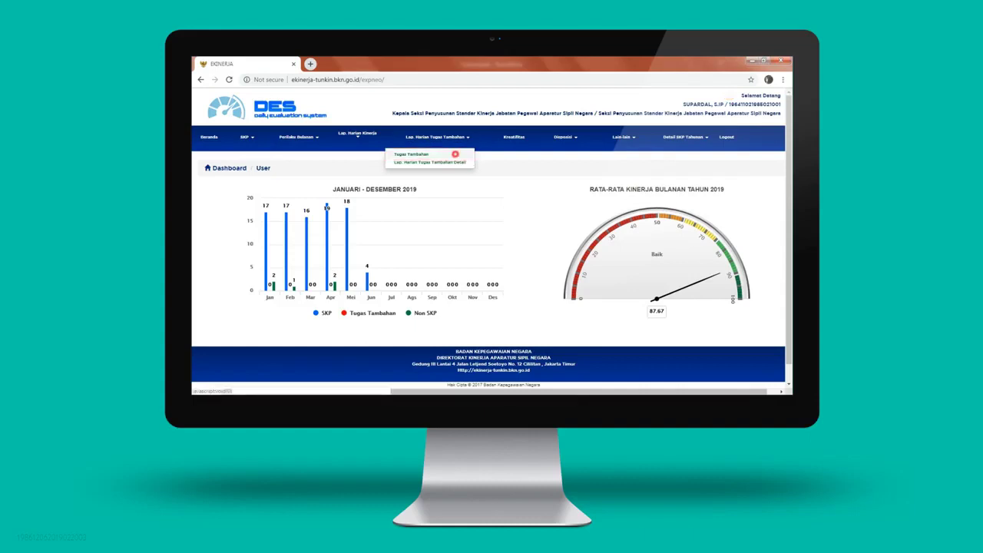
click(454, 155)
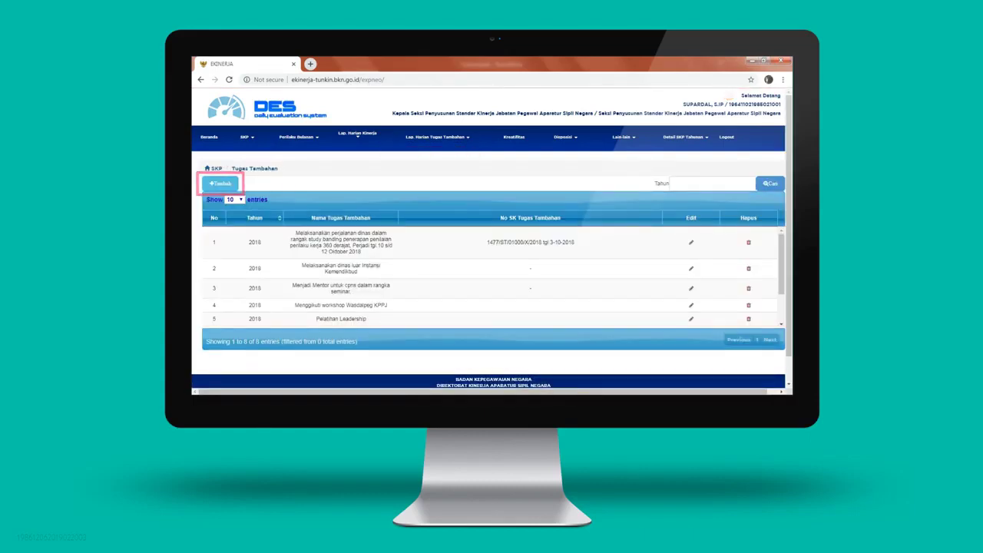
click(221, 184)
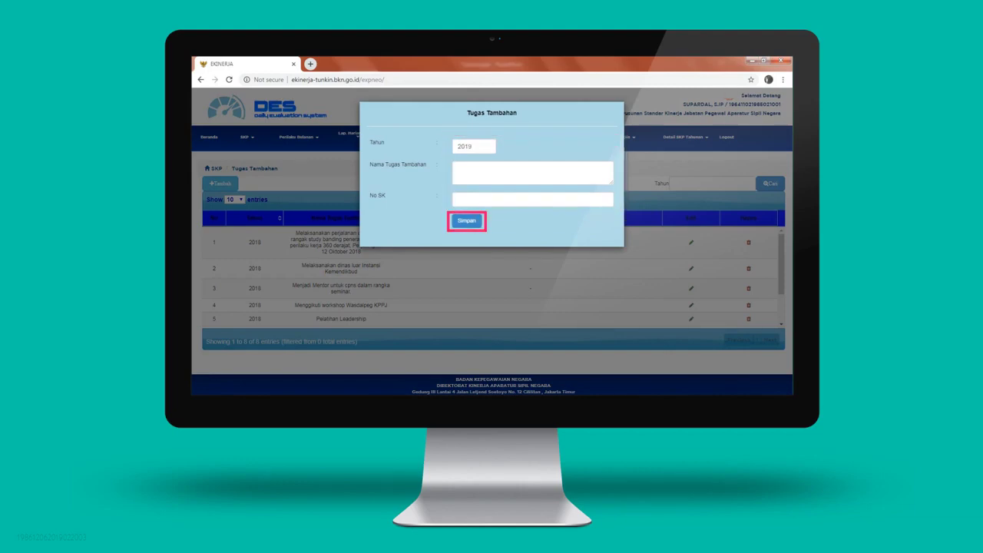
click(459, 221)
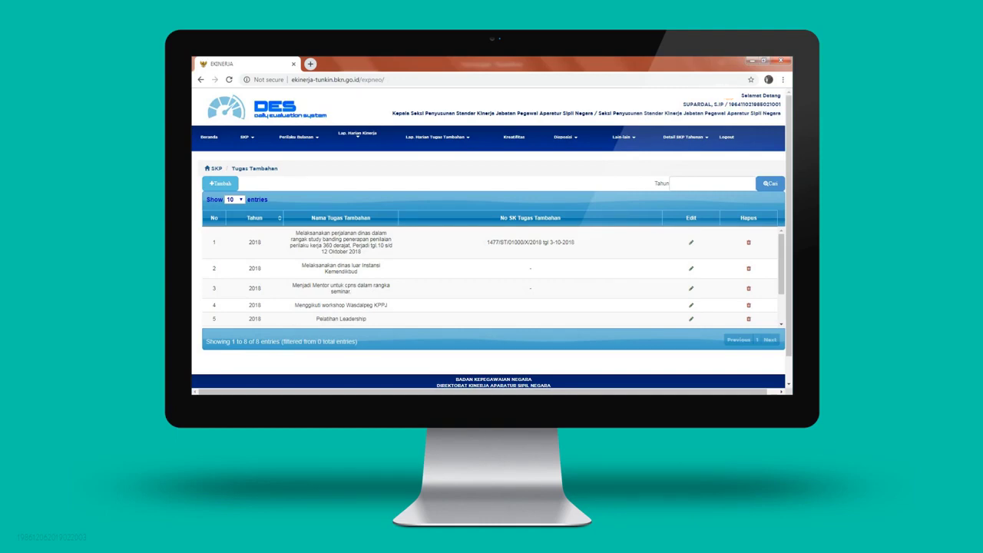
Open the Lap. Harian Tugas Tambahan Detail report and bring up its Tambah entry form
click(462, 136)
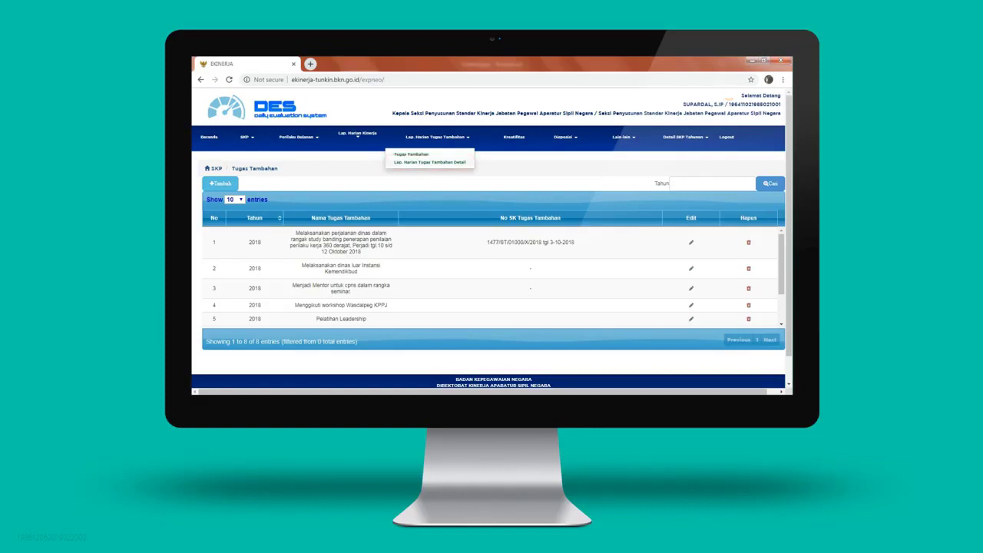
click(459, 161)
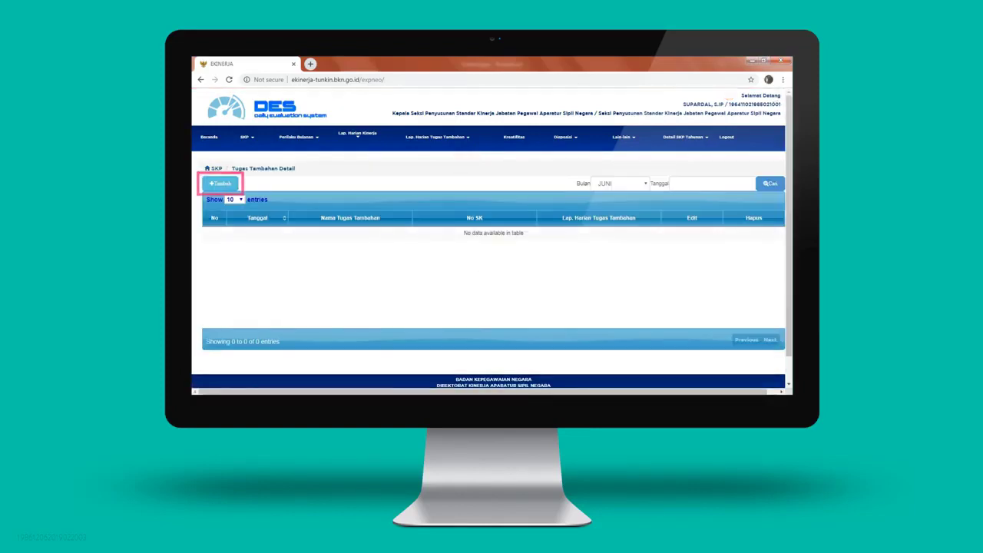
click(221, 183)
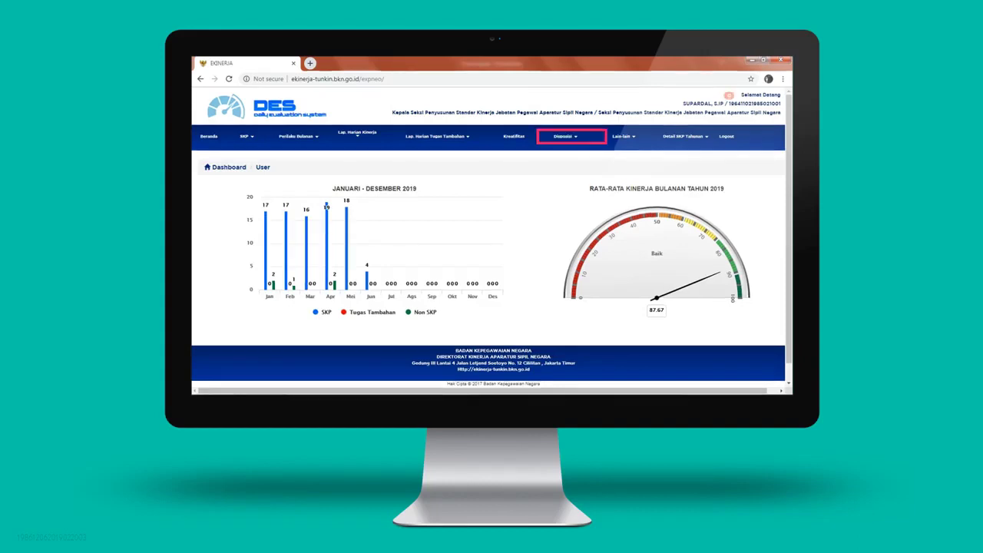
click(565, 135)
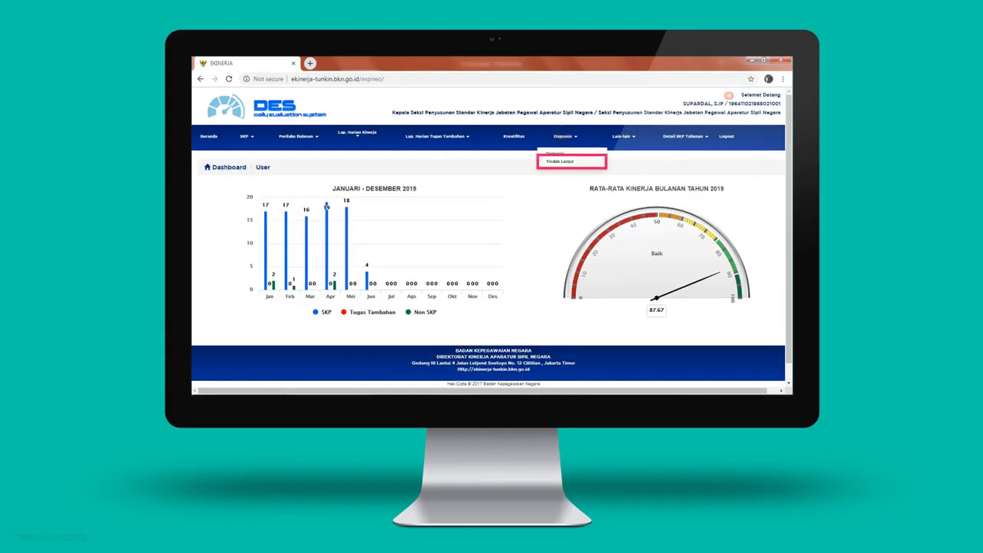
click(559, 161)
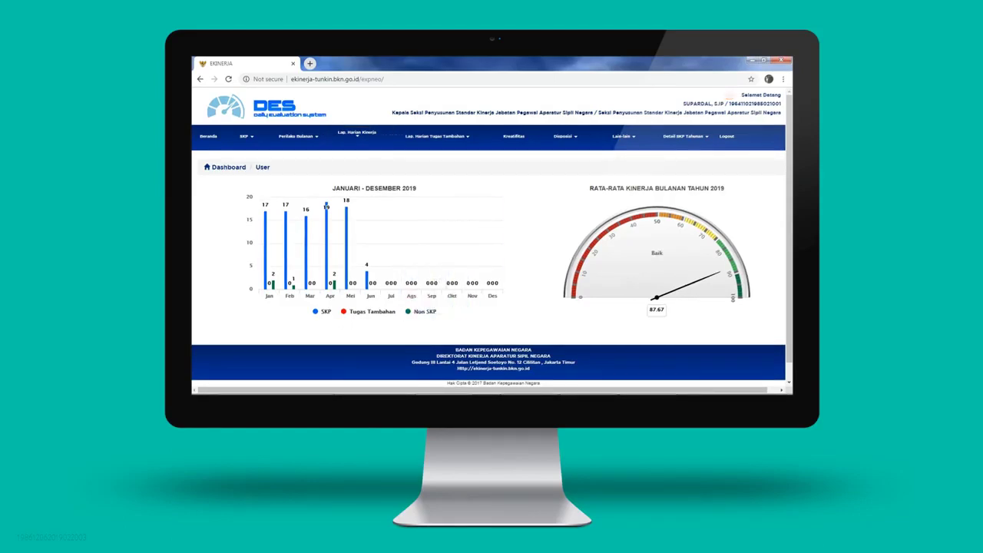
click(360, 132)
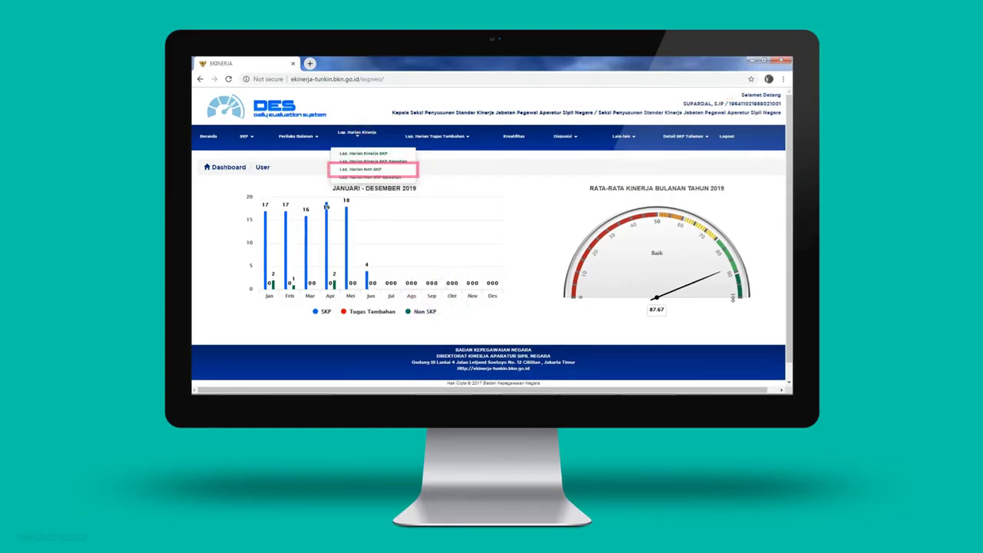
click(372, 169)
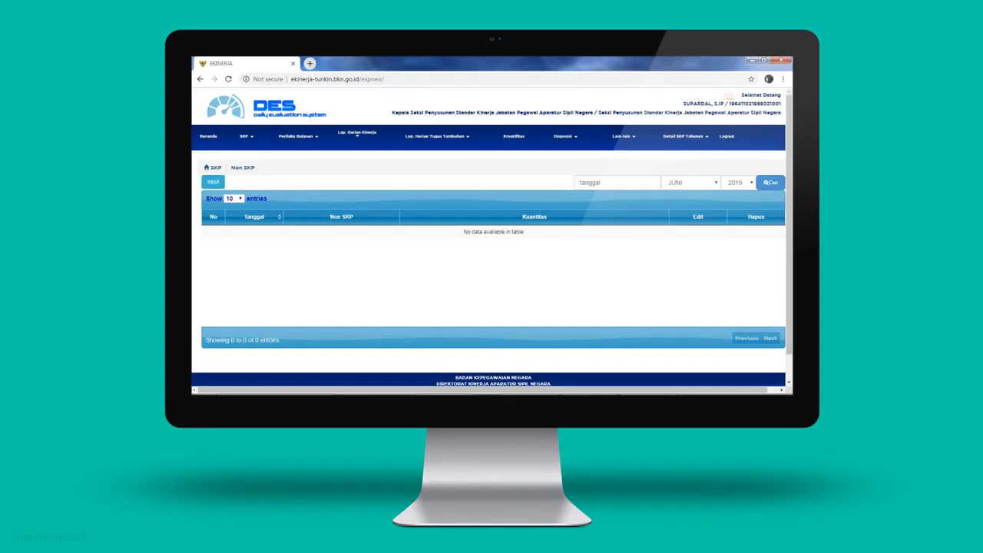
click(213, 181)
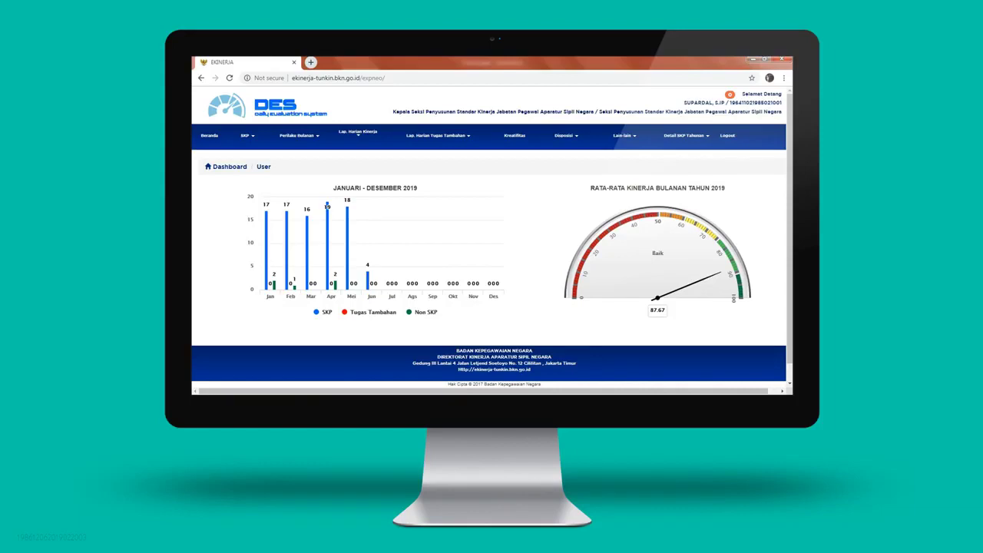
click(514, 136)
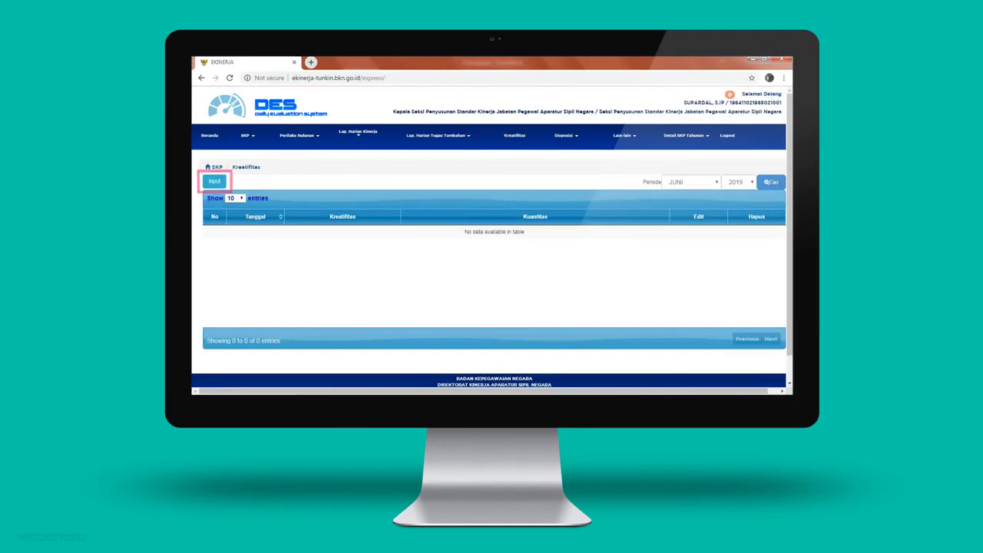
click(214, 181)
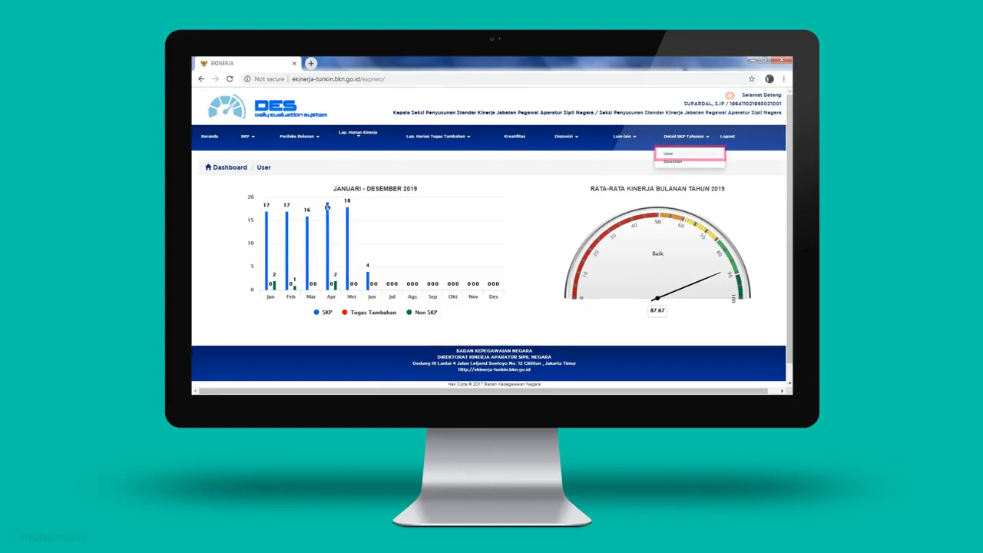
Open the user's Detail SKP Tahunan view
click(673, 153)
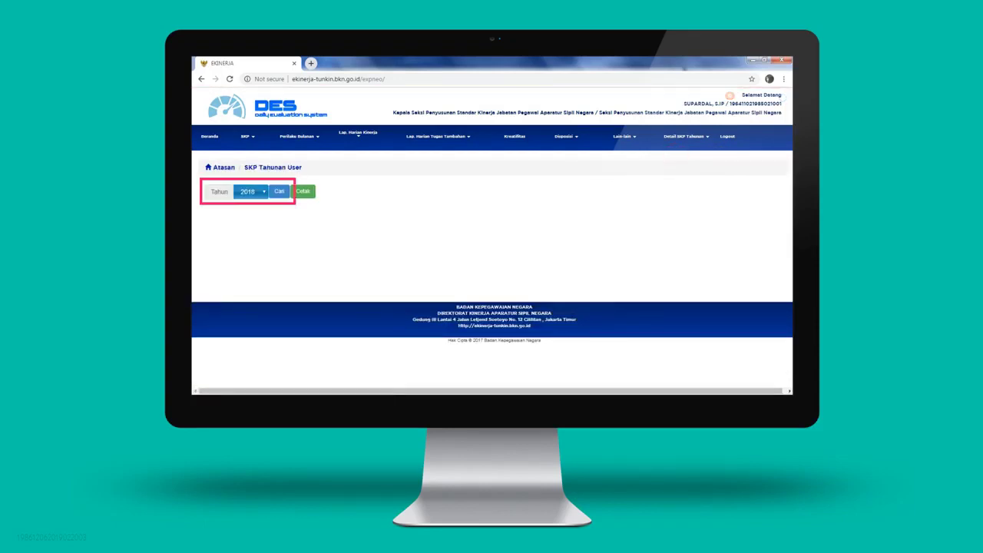